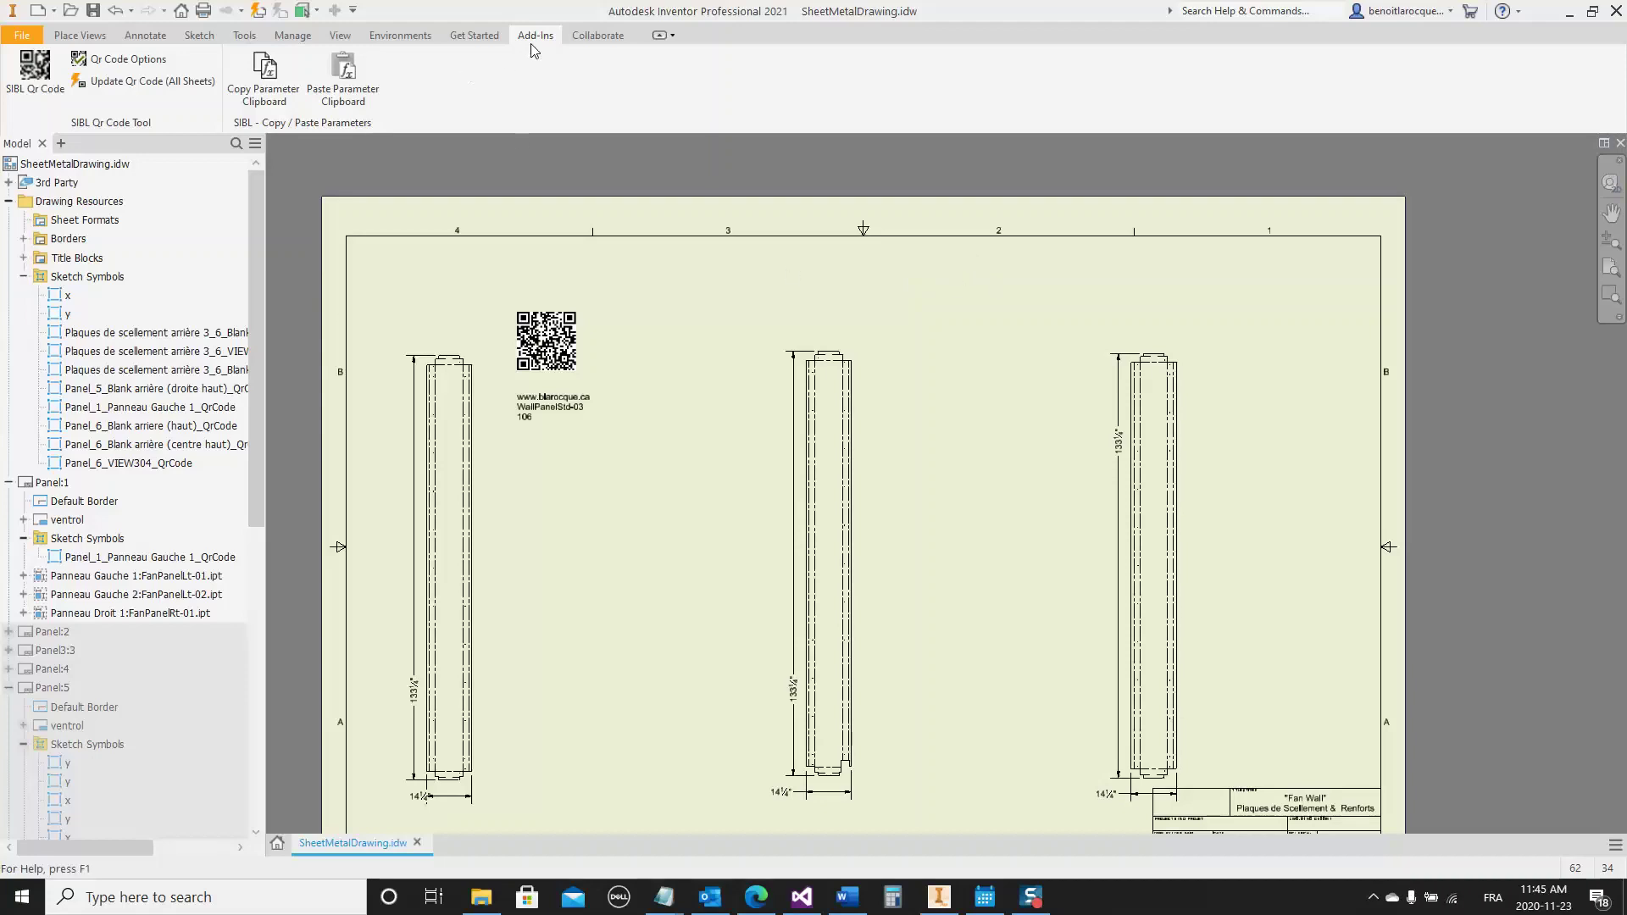
Launch the SIBL Qr Code tool from the Add-Ins tab.
{"action": "left_click", "coordinate": [39, 89]}
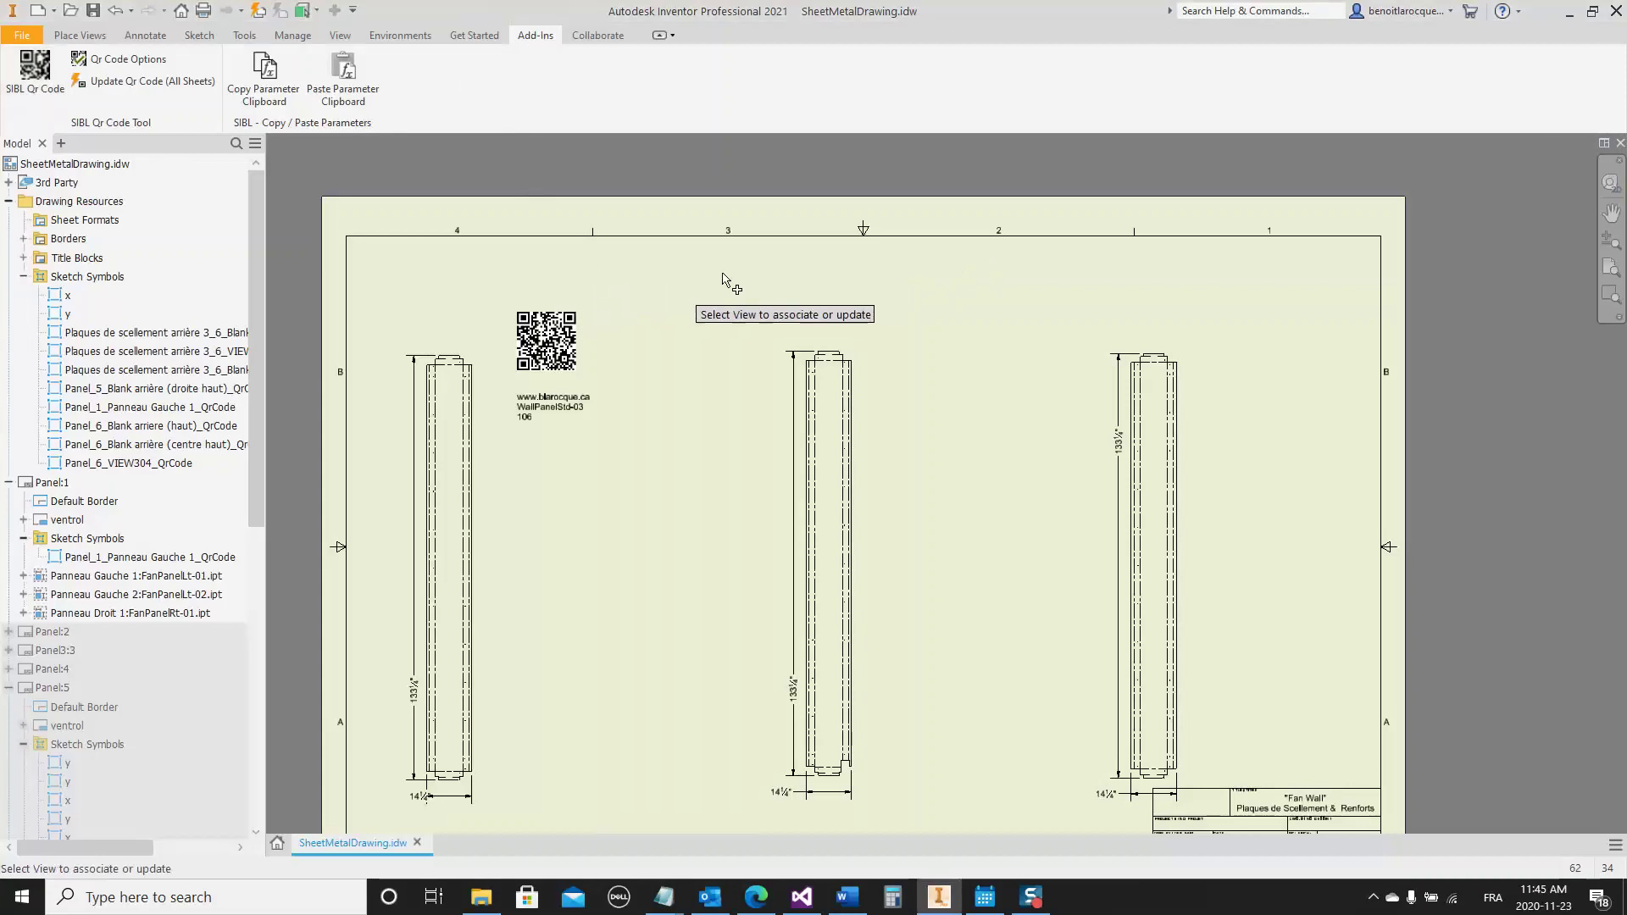
Link a QR code to the middle panel, encoding Part Number and ProductionNumber.
{"action": "left_click", "coordinate": [866, 395]}
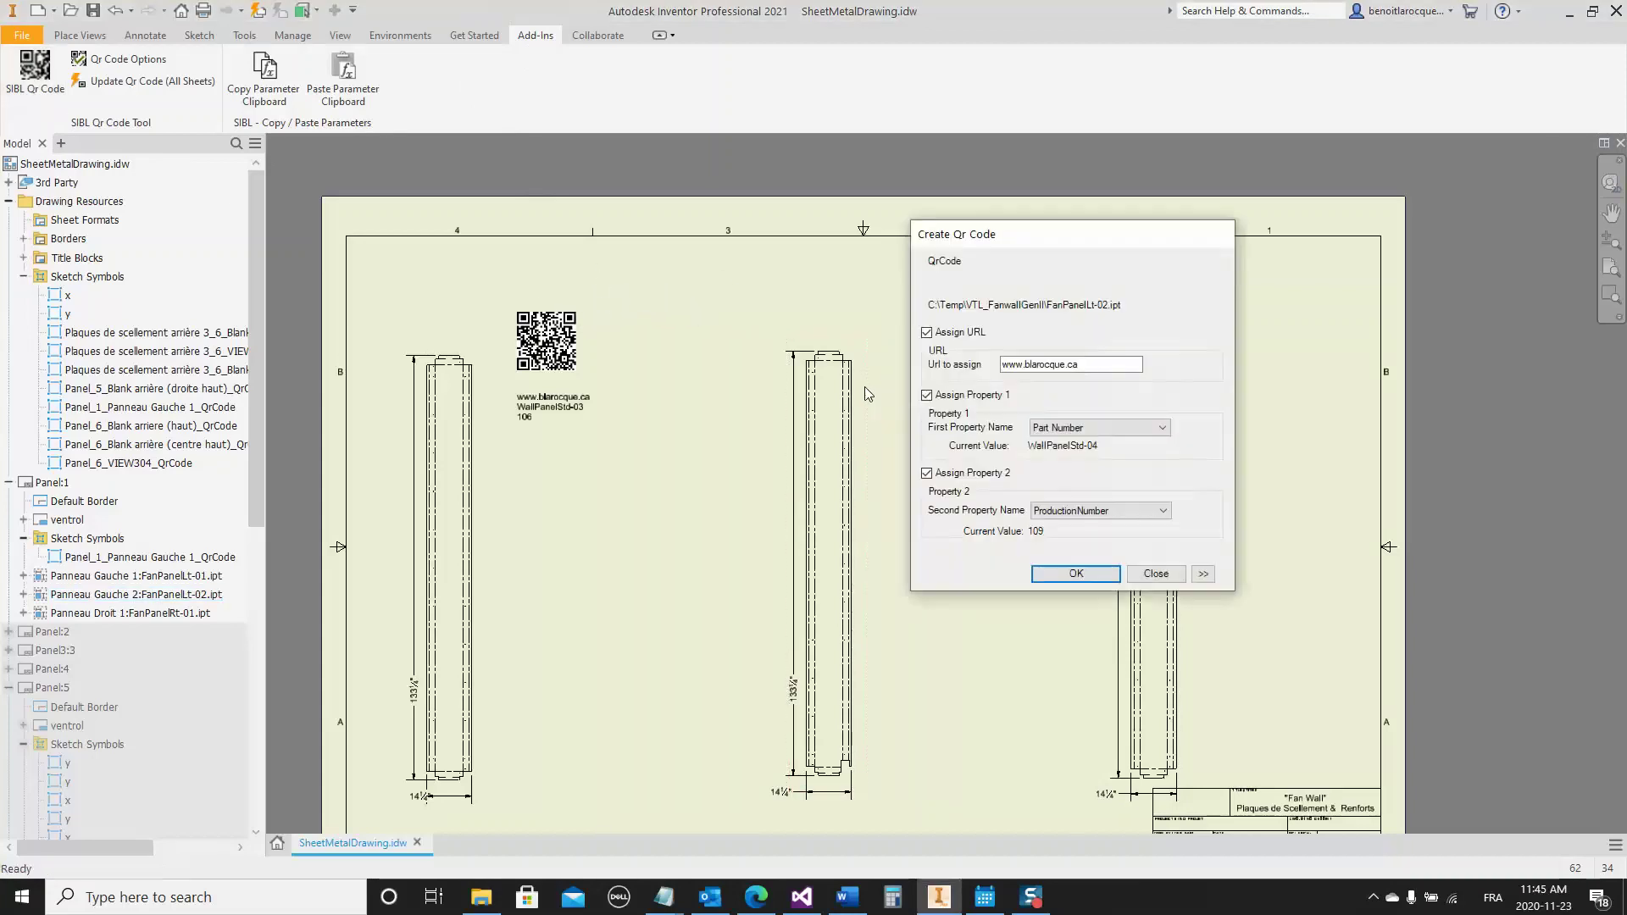
{"action": "left_click_drag", "start_coordinate": [1022, 242], "coordinate": [994, 280]}
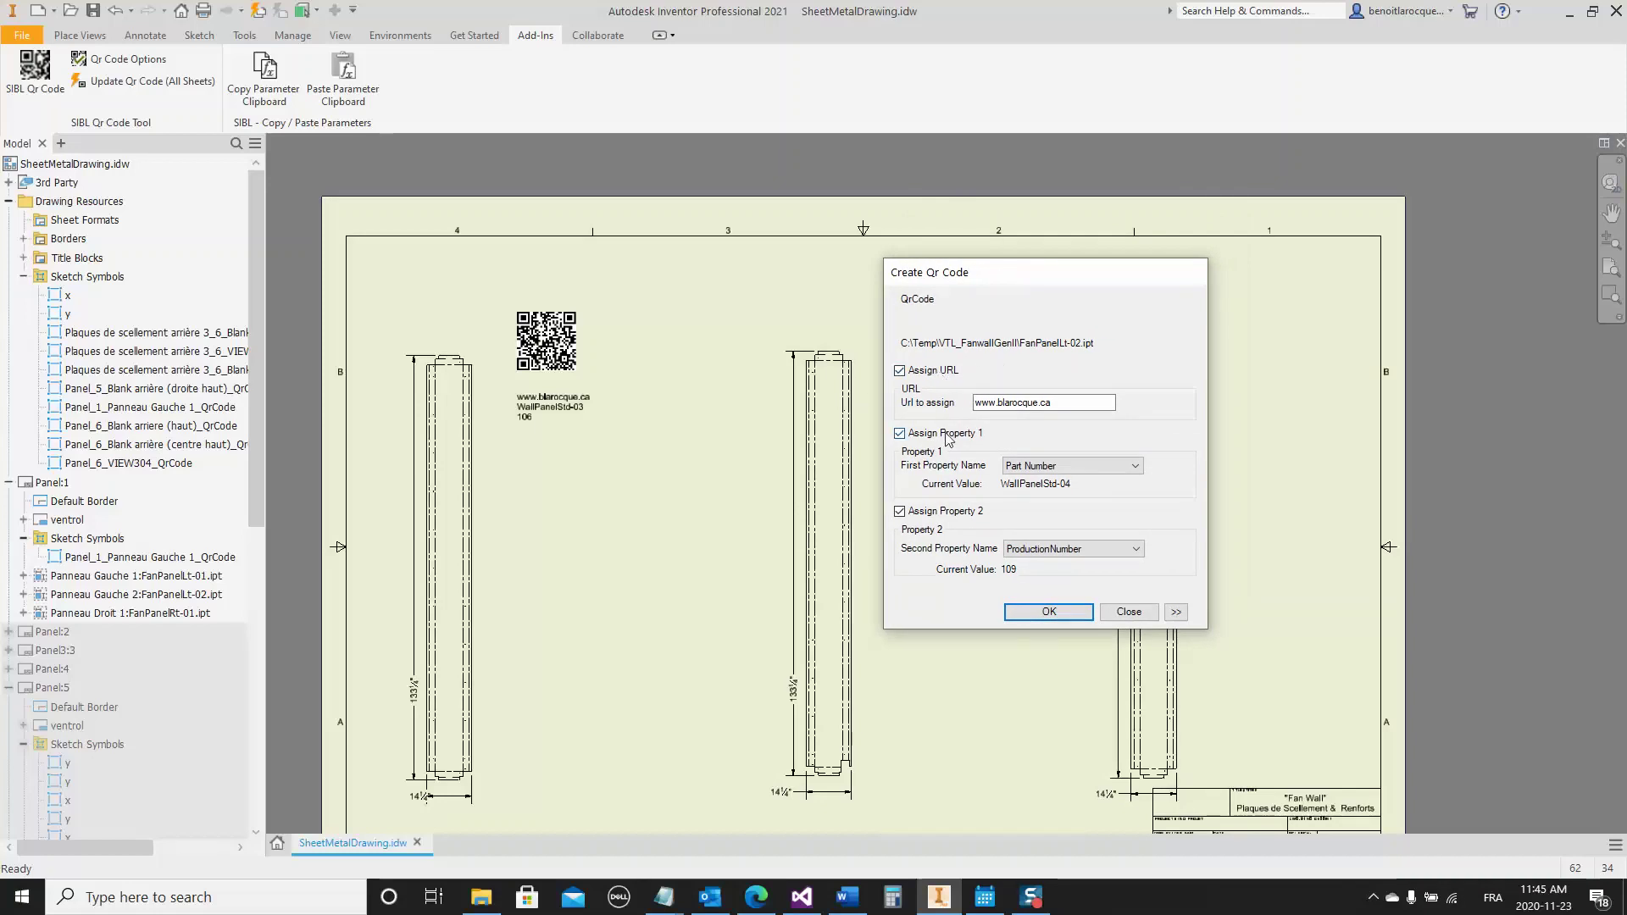
{"action": "left_click", "coordinate": [1038, 467]}
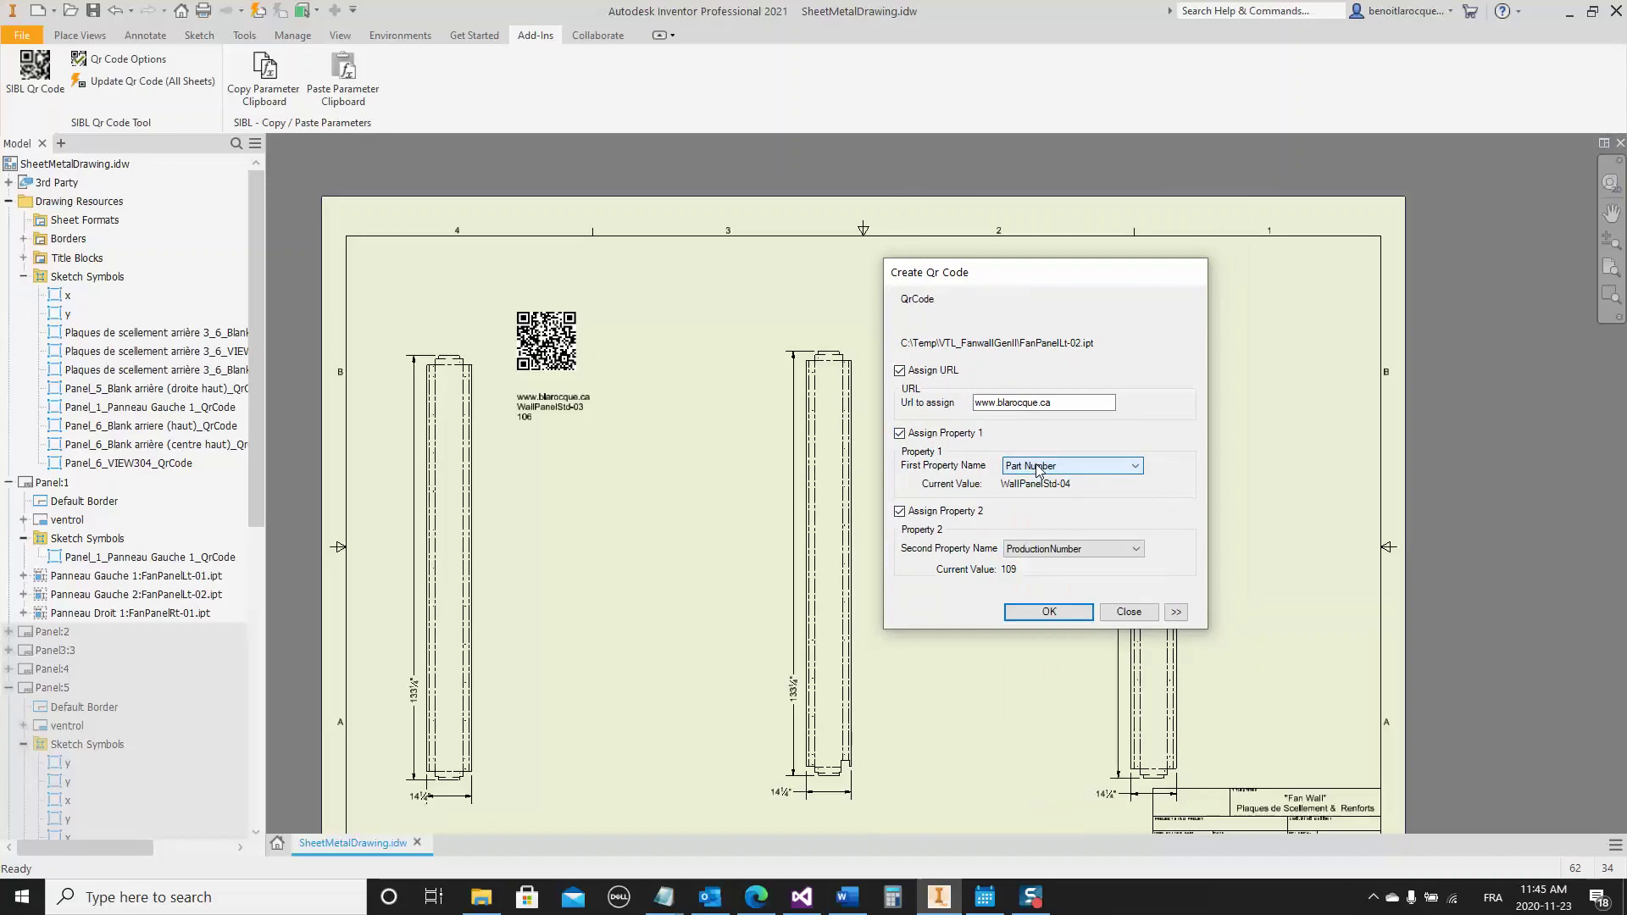
{"action": "left_click", "coordinate": [1039, 469]}
{"action": "left_click", "coordinate": [1057, 549]}
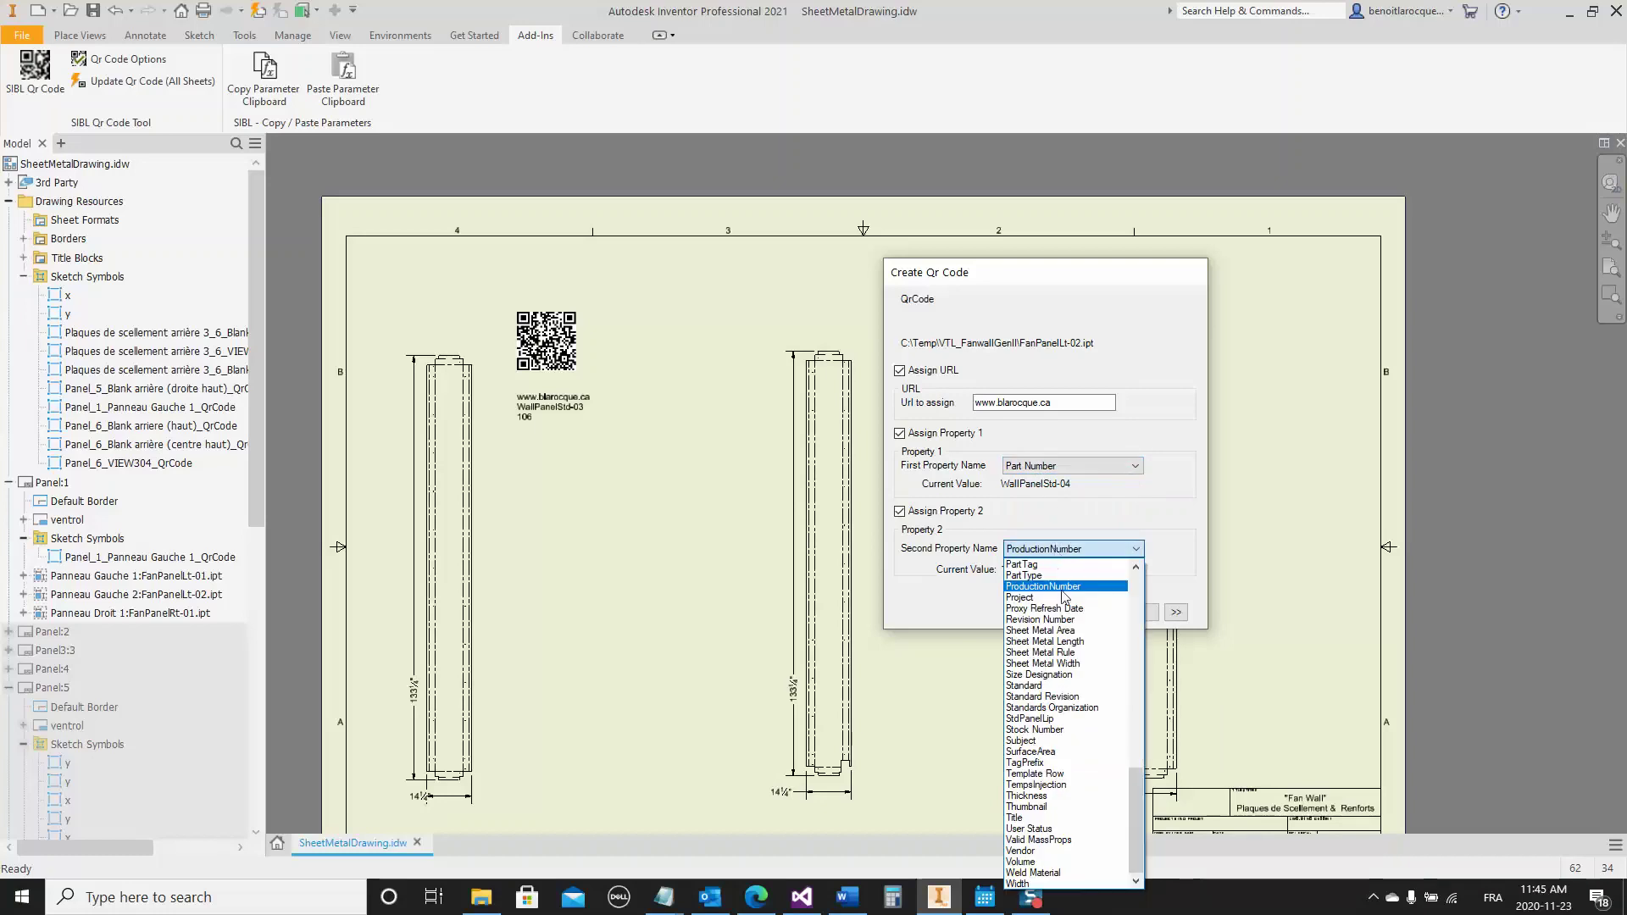
{"action": "left_click", "coordinate": [1065, 587]}
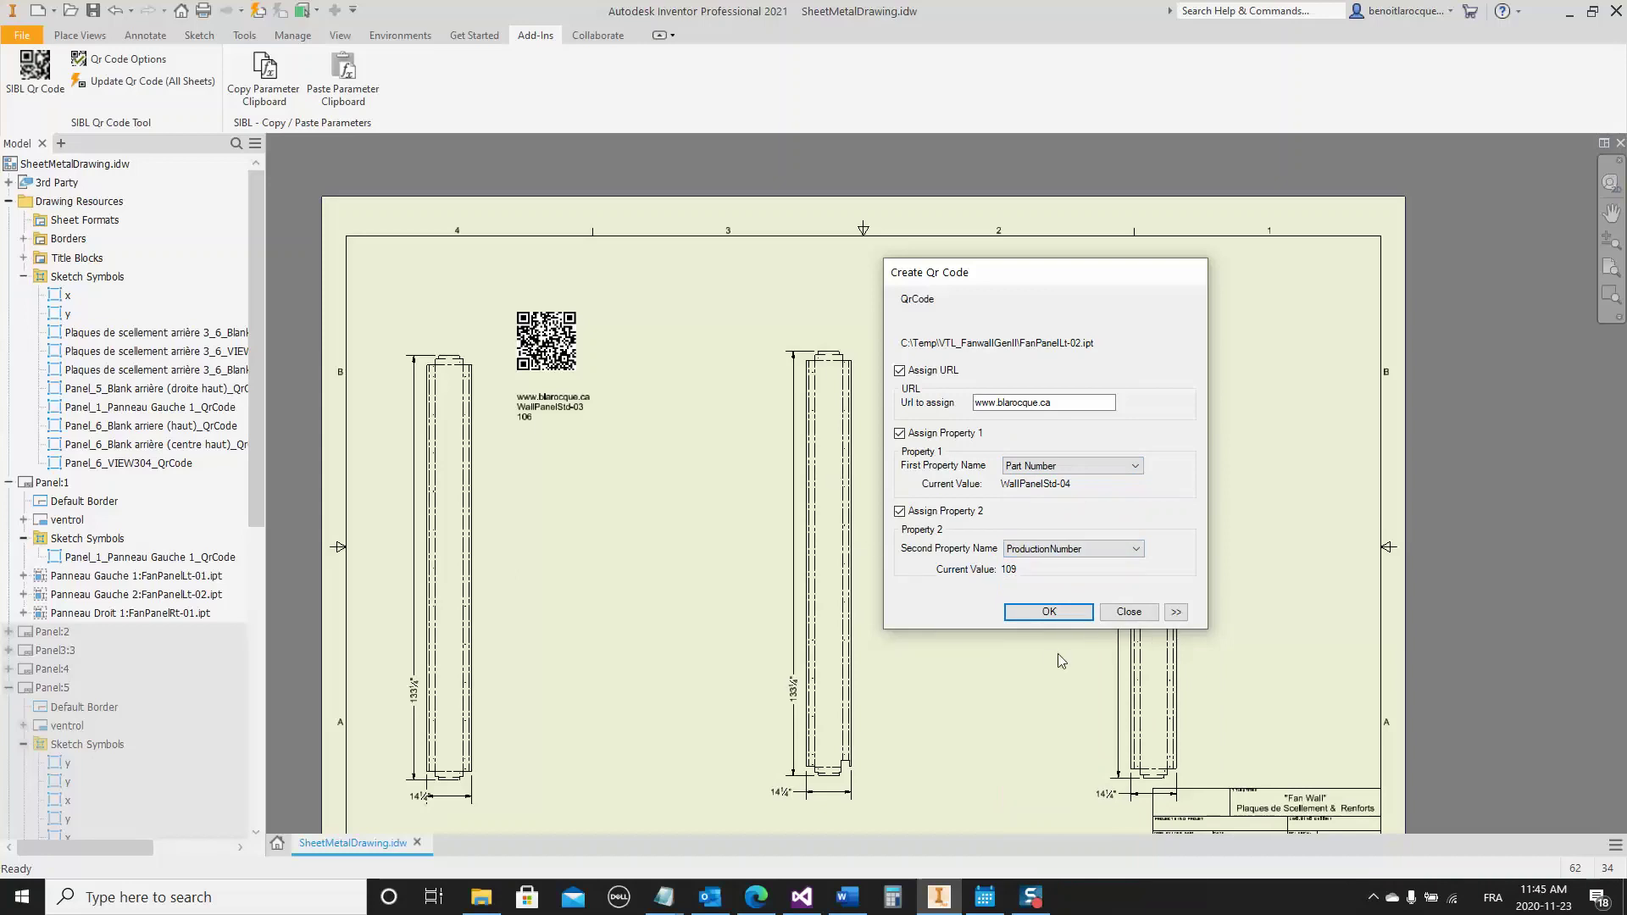
{"action": "left_click", "coordinate": [1049, 611]}
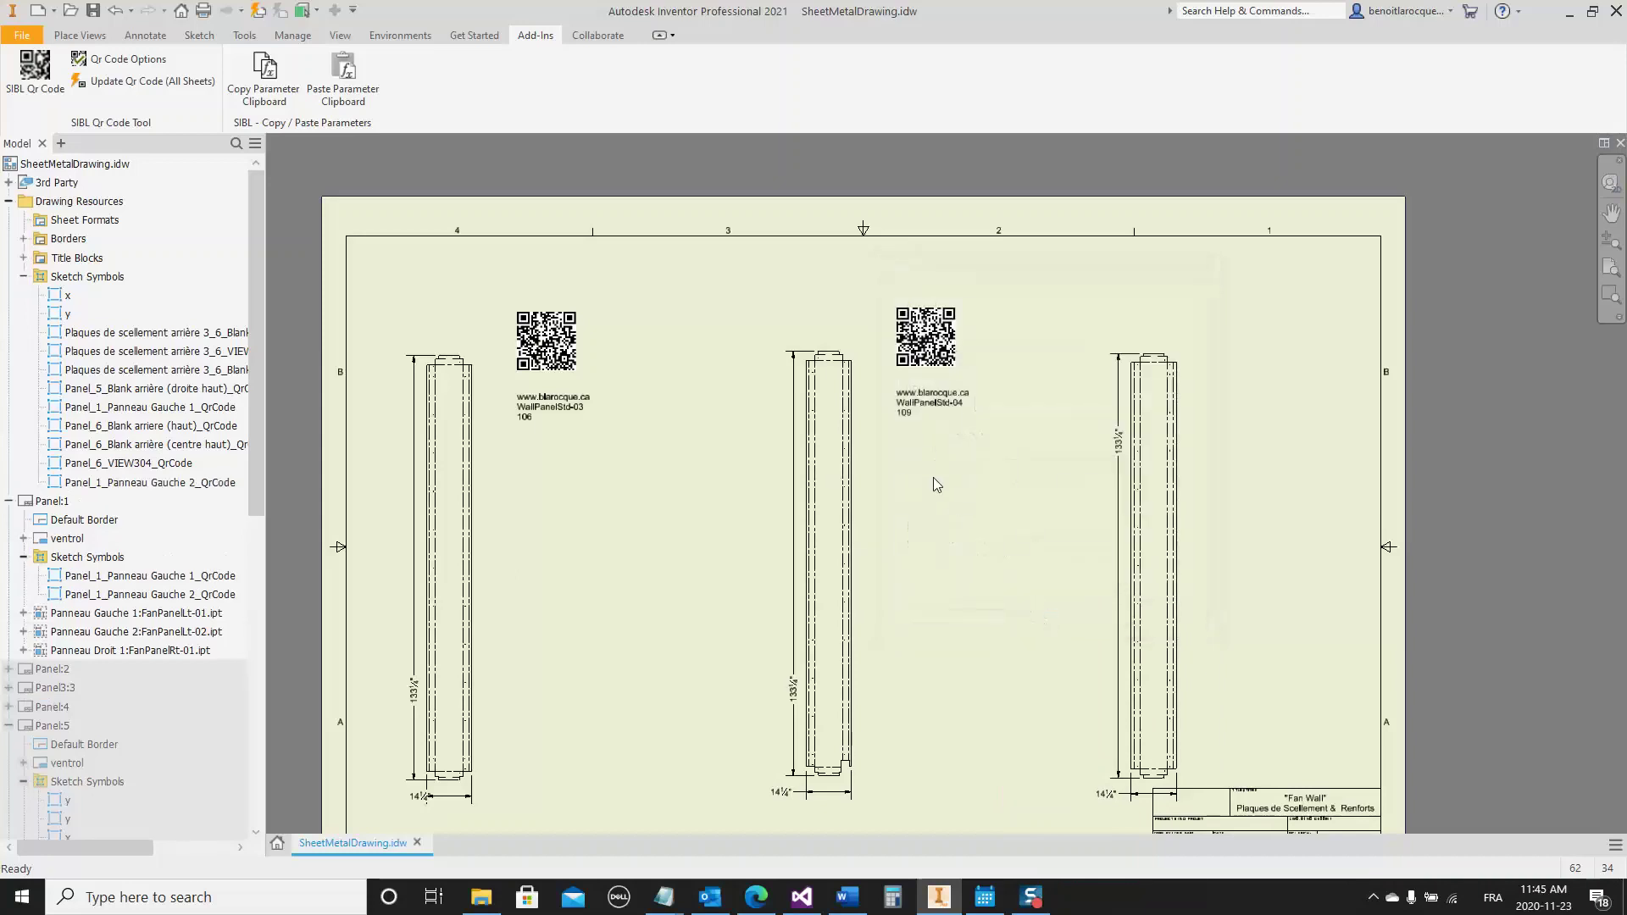
{"action": "scroll", "coordinate": [910, 364], "scroll_direction": "up", "scroll_amount": 2}
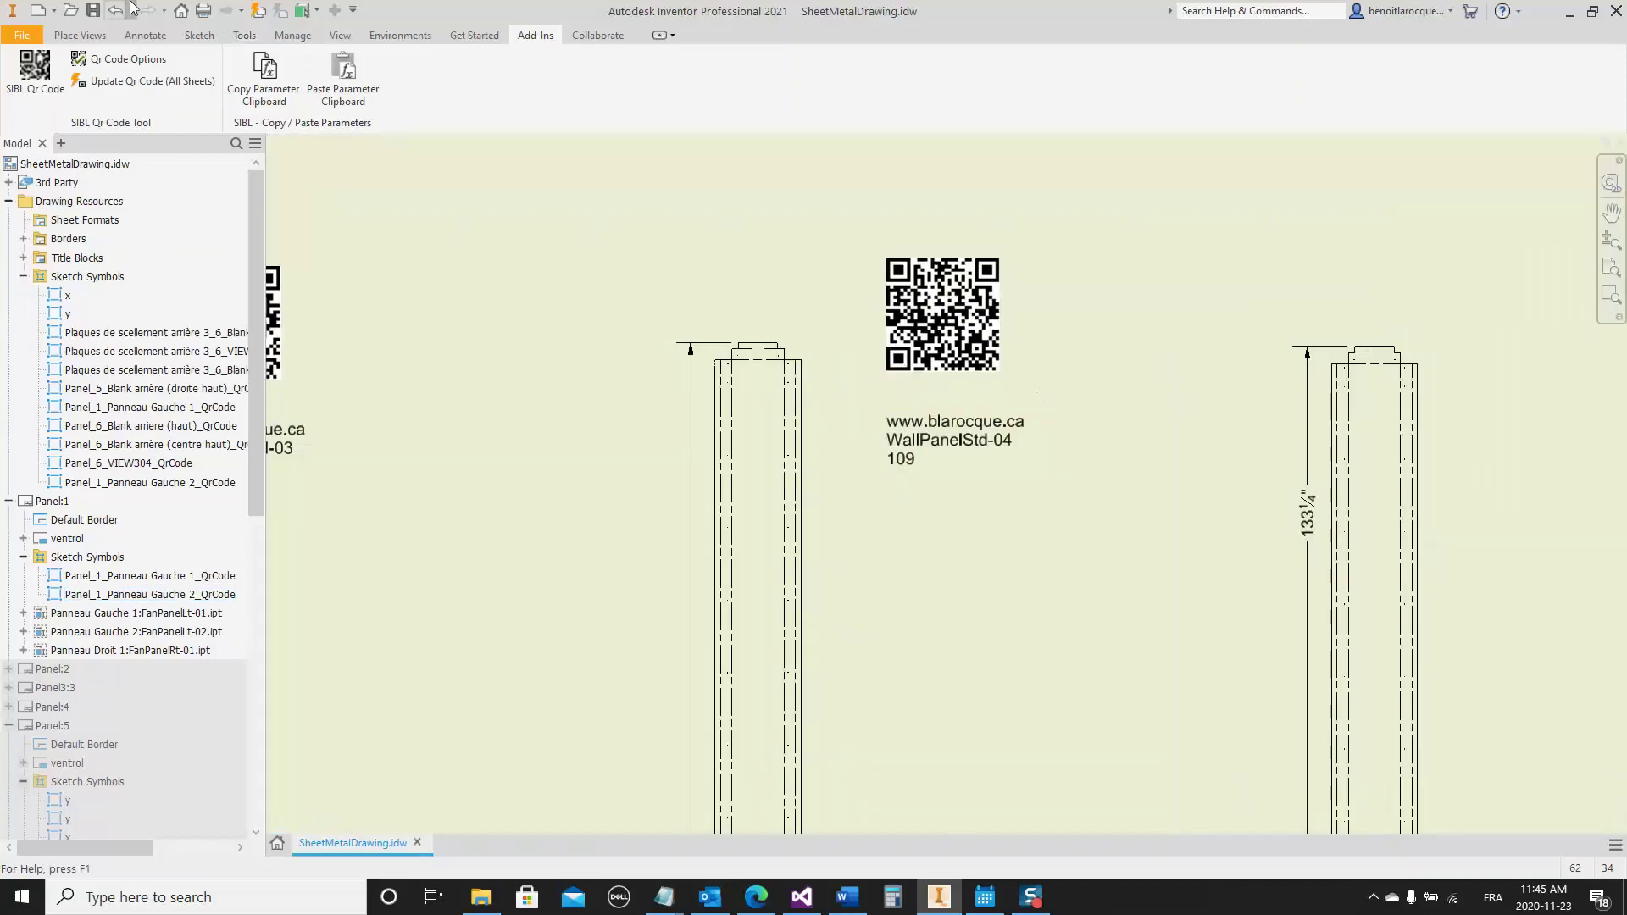
{"action": "left_click", "coordinate": [89, 60]}
Set QR codes to regenerate on save, with Prompt Before update enabled.
{"action": "left_click_drag", "start_coordinate": [878, 292], "coordinate": [593, 200]}
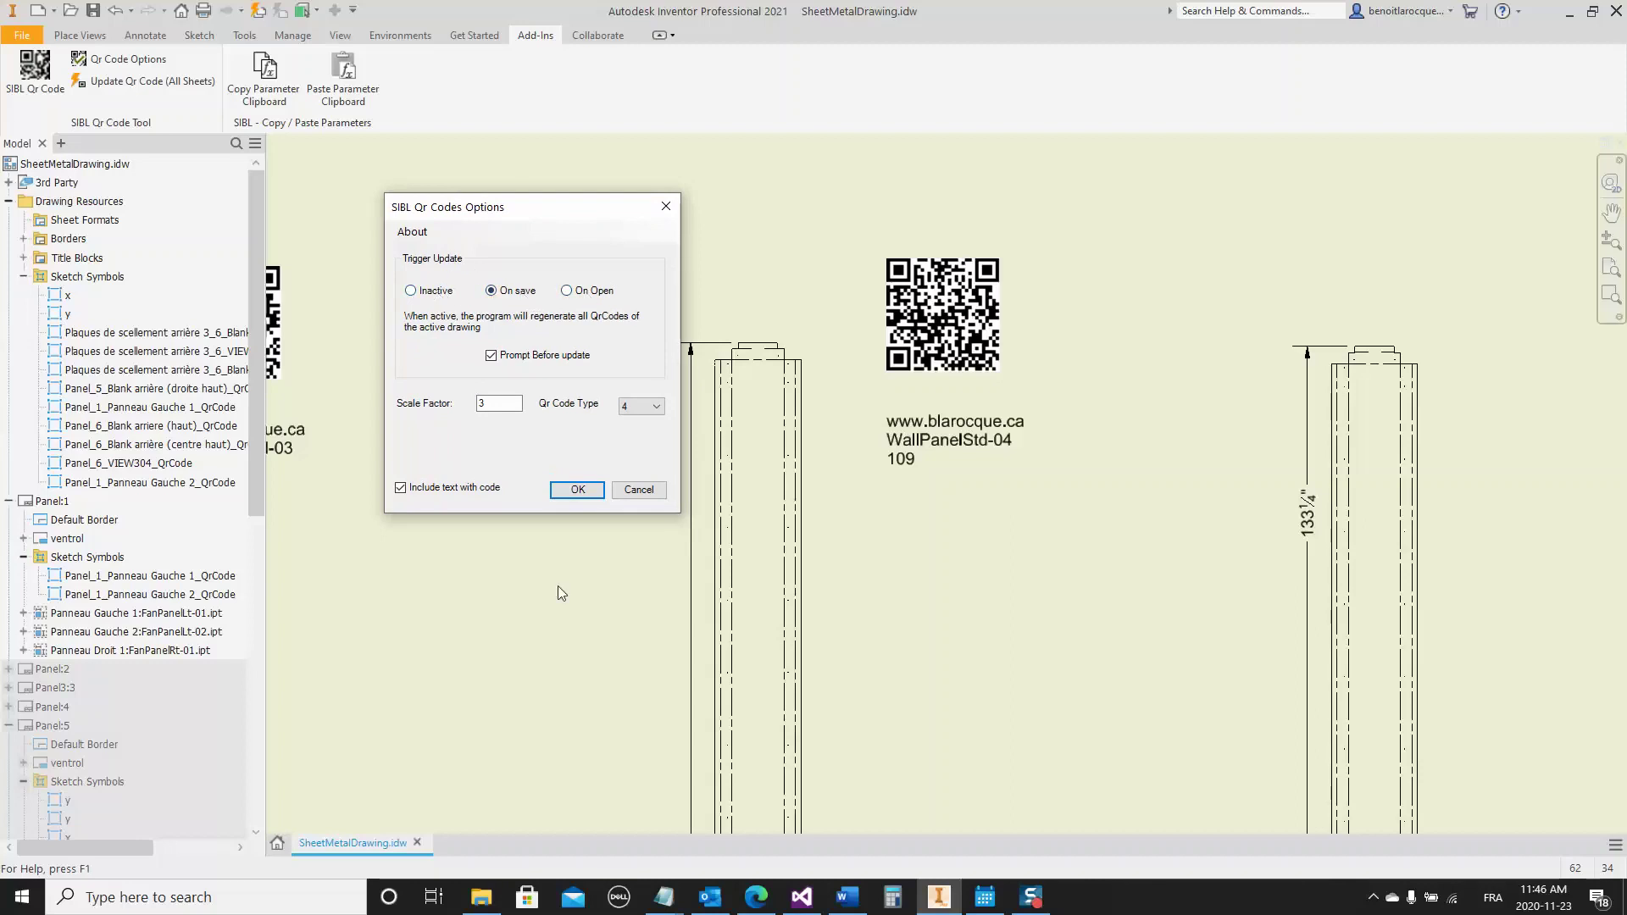
{"action": "left_click", "coordinate": [578, 489]}
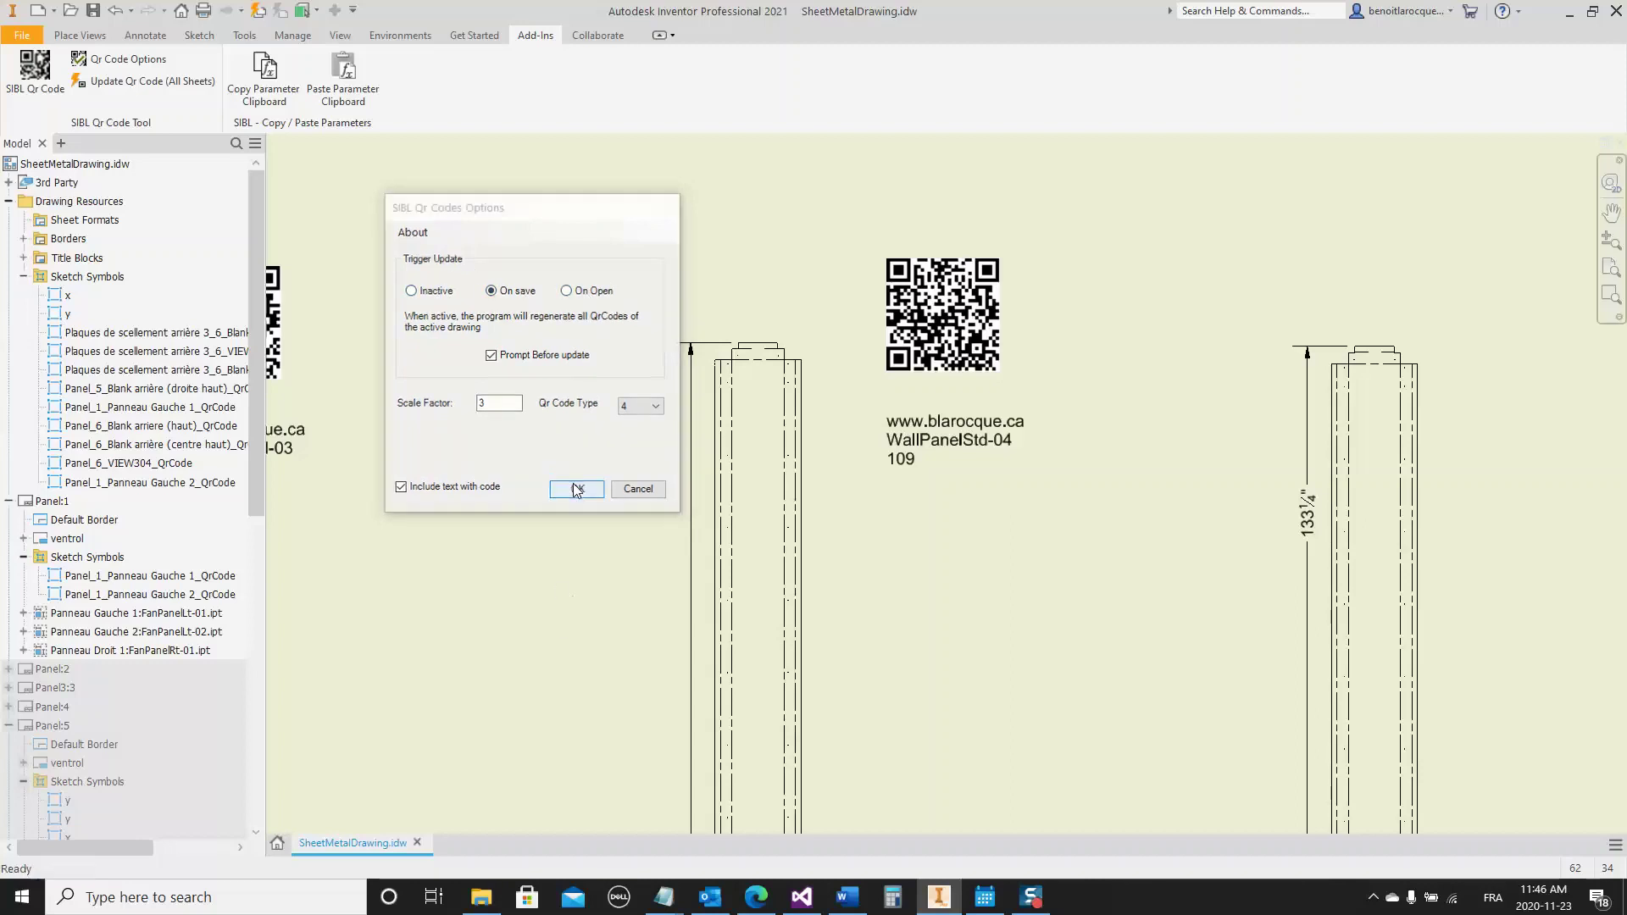
Save the drawing and confirm regenerating all QR codes.
{"action": "left_click", "coordinate": [93, 12]}
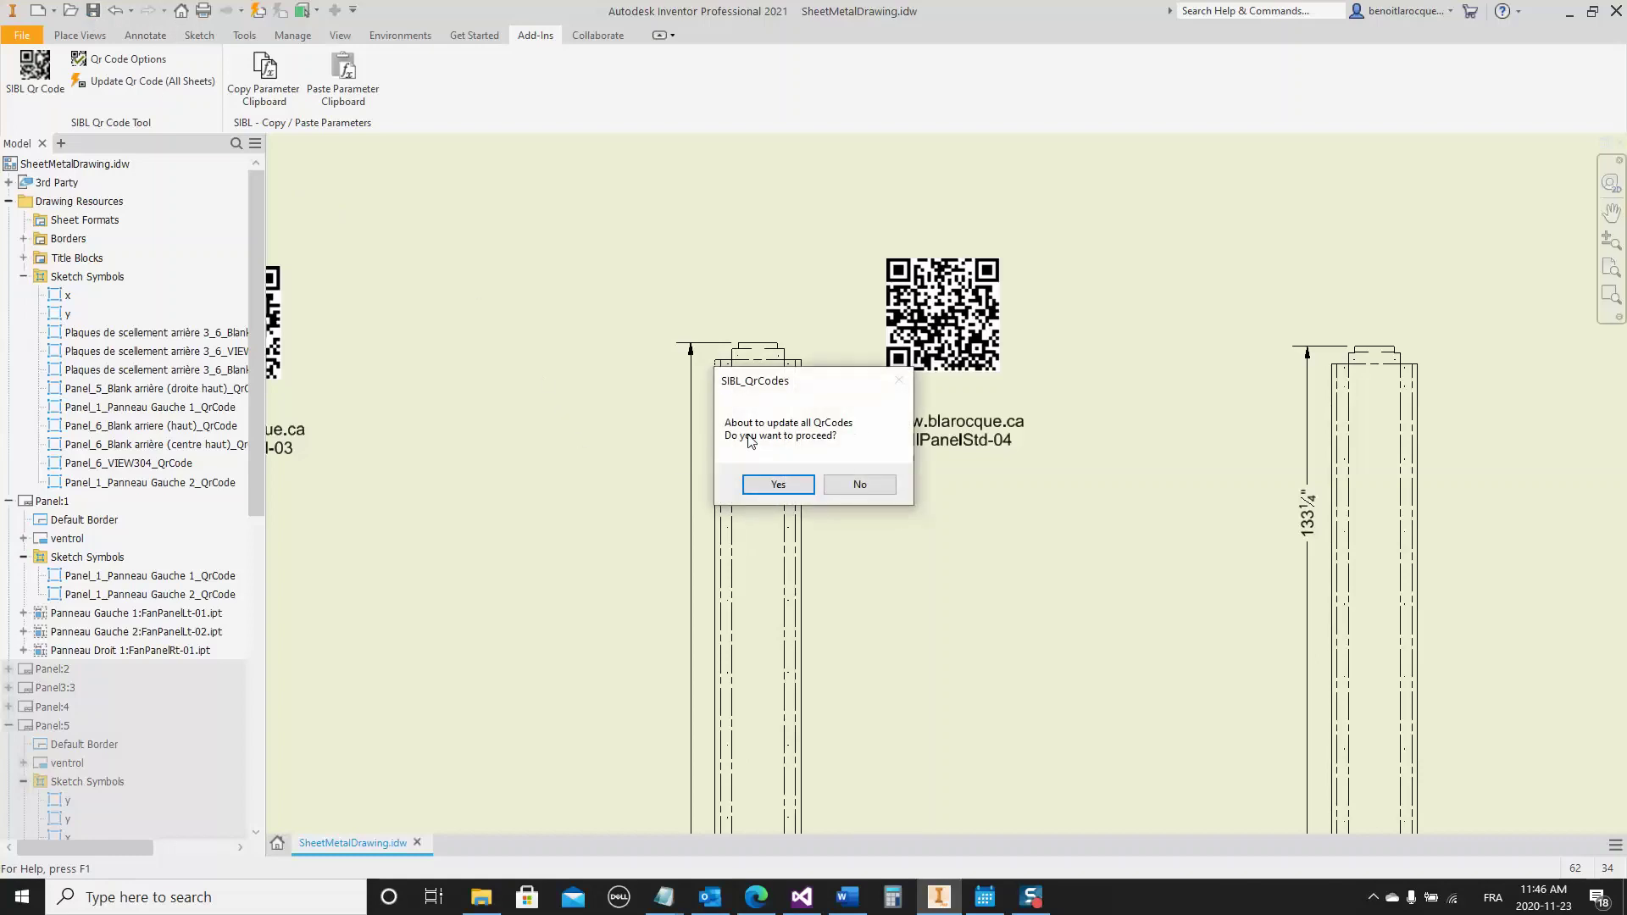
{"action": "left_click", "coordinate": [778, 487]}
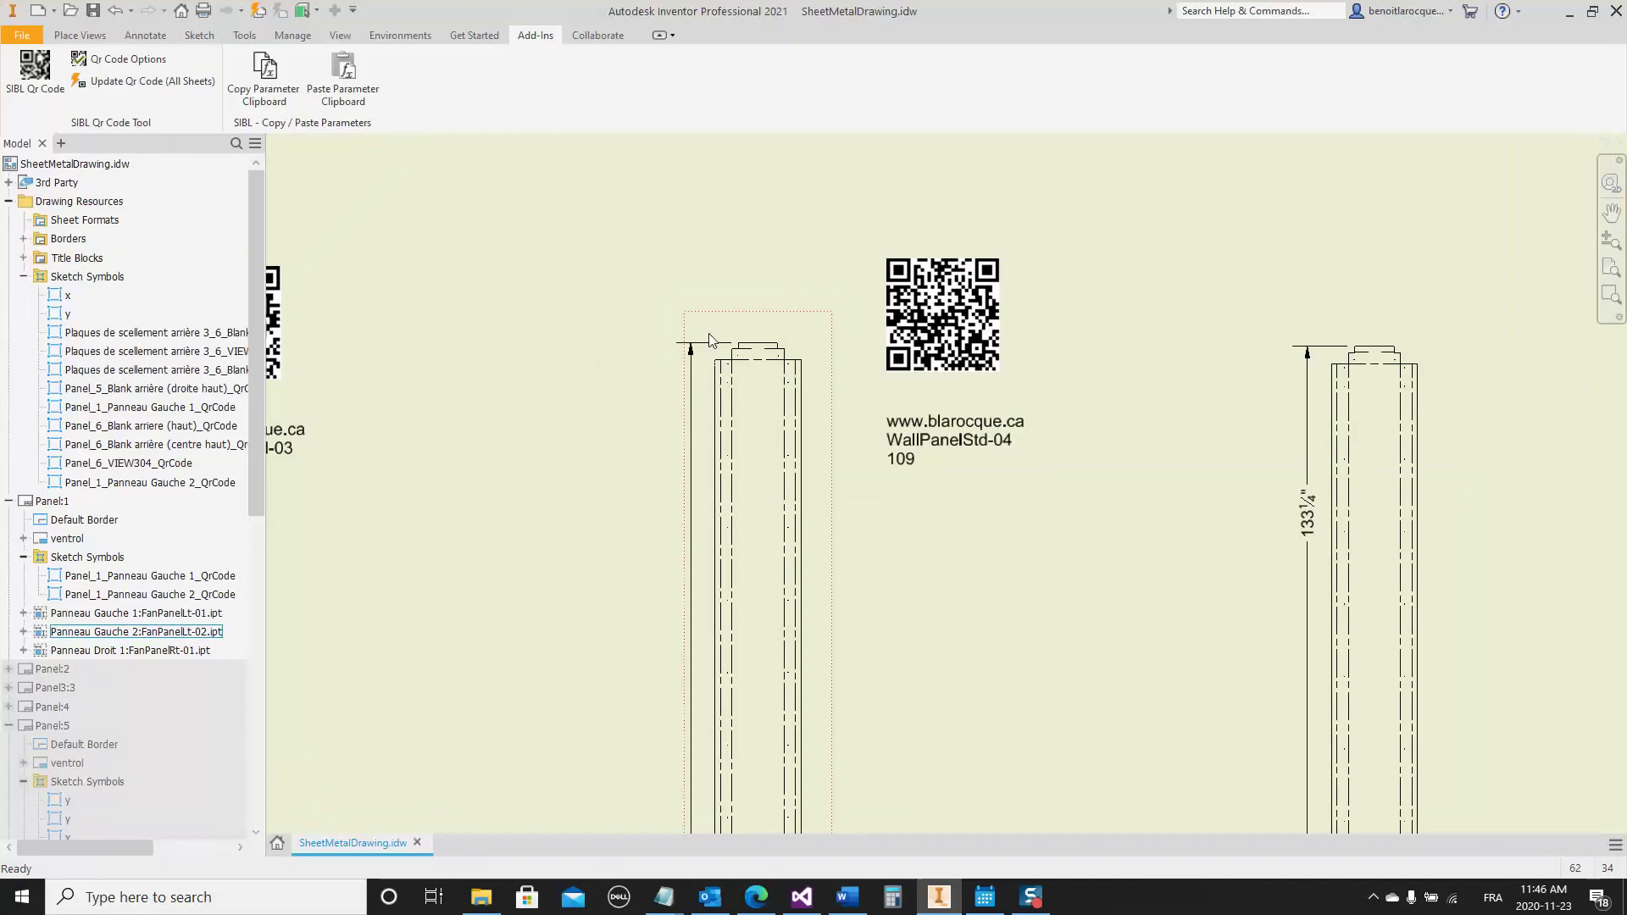
{"action": "scroll", "coordinate": [688, 318], "scroll_direction": "down", "scroll_amount": 2}
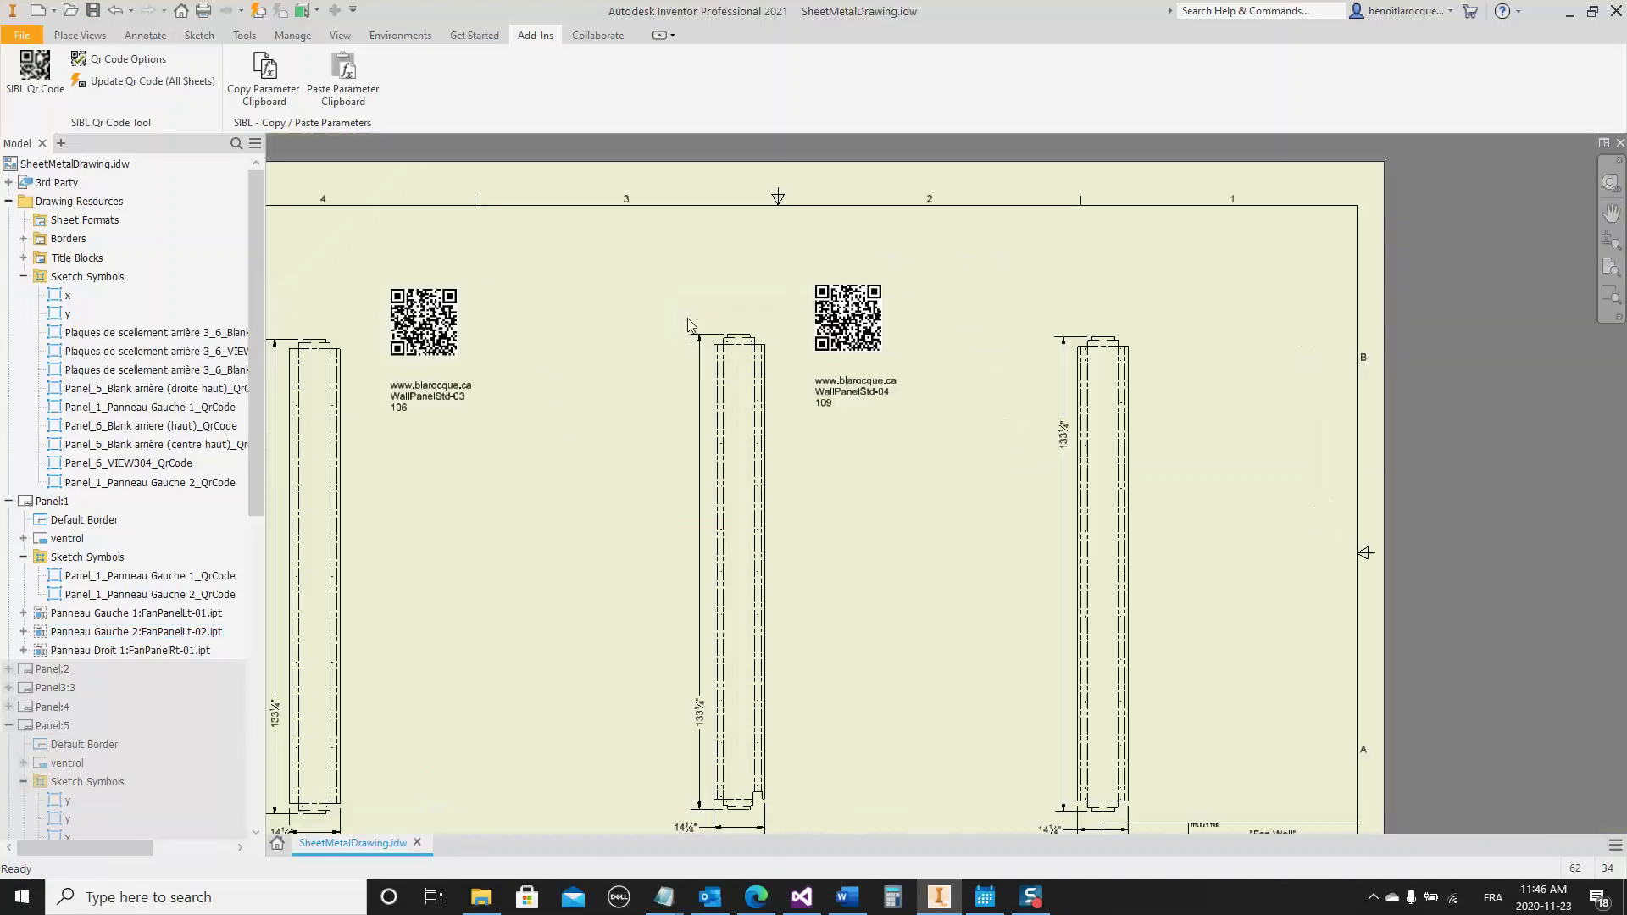
{"action": "scroll", "coordinate": [548, 350], "scroll_direction": "down", "scroll_amount": 2}
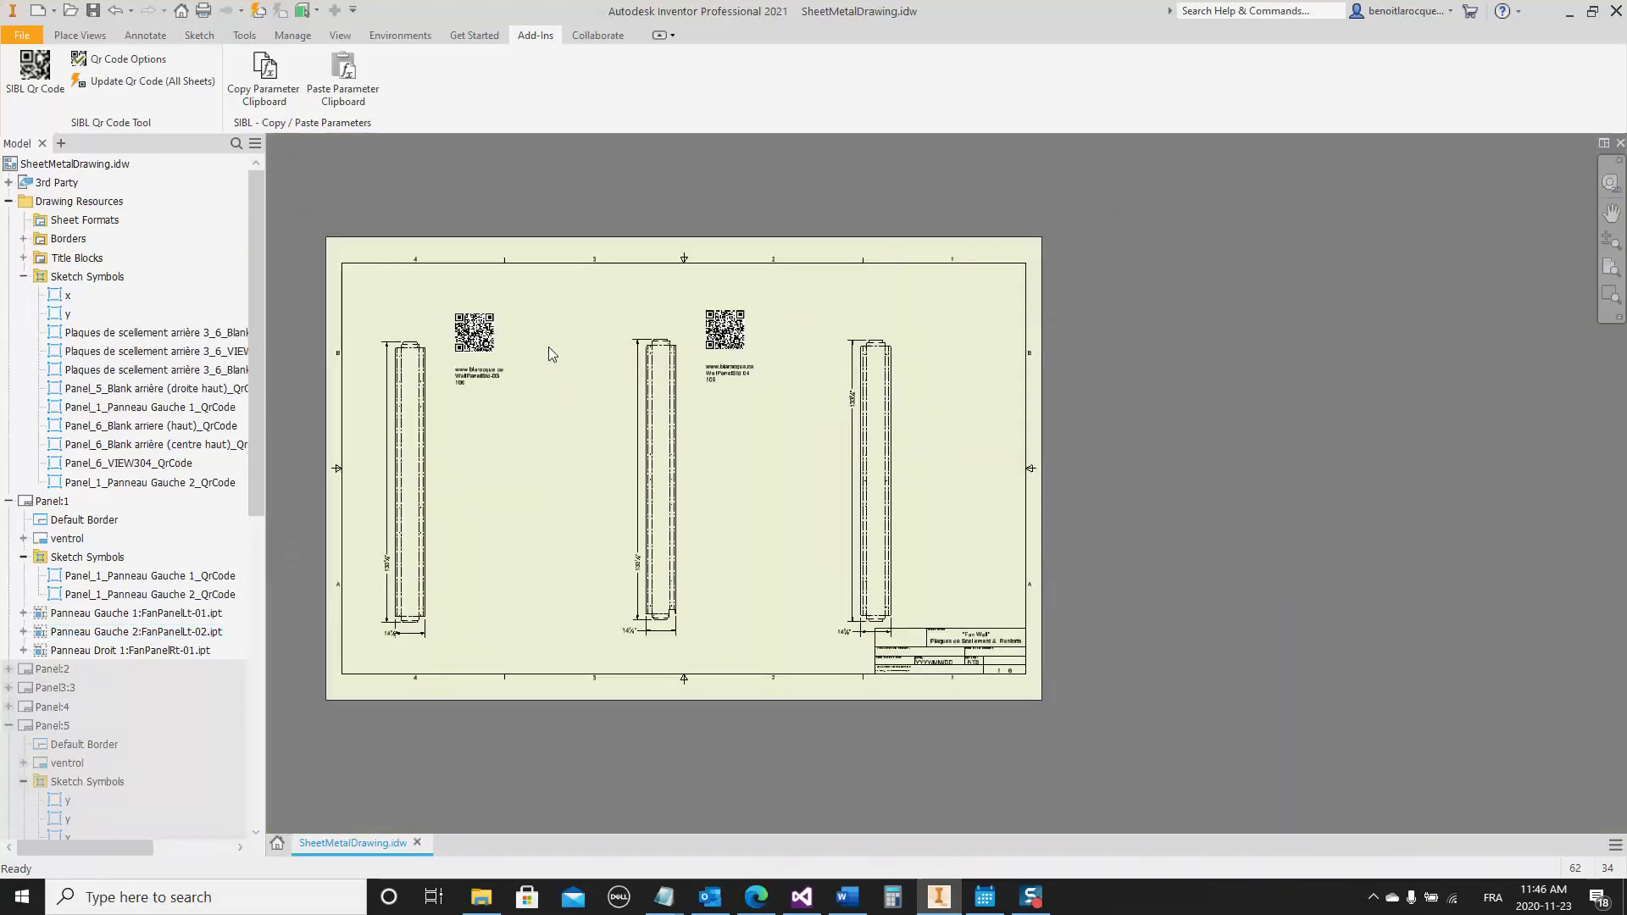
{"action": "scroll", "coordinate": [575, 388], "scroll_direction": "up", "scroll_amount": 2}
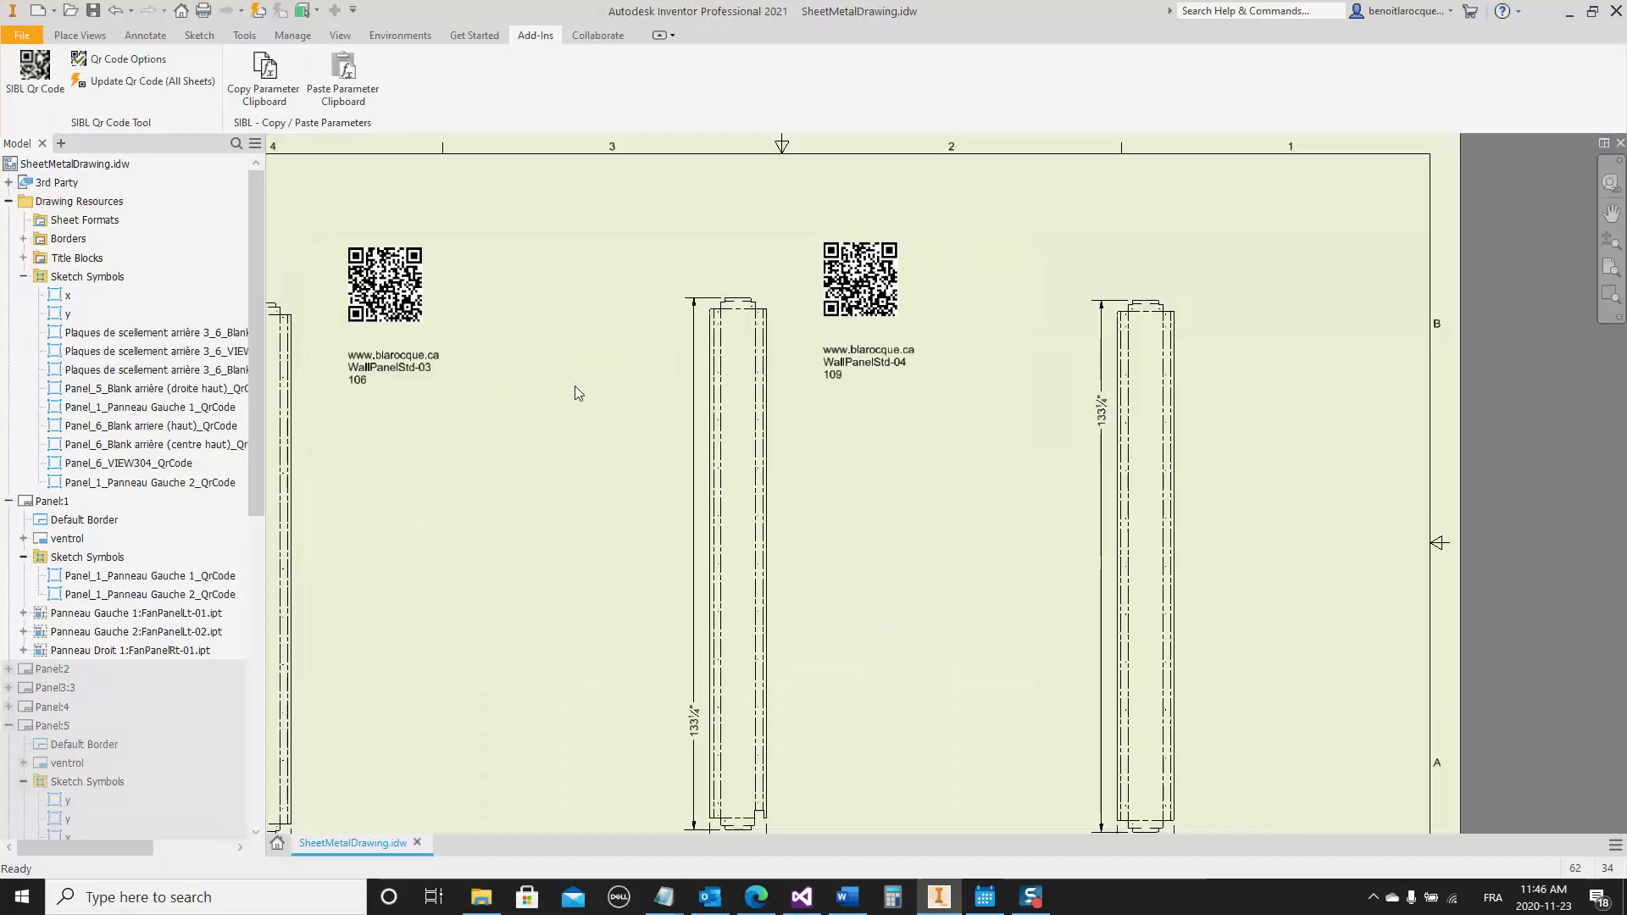
Delete the Panneau Gauche 2 view together with its QR code, confirming the deletion.
{"action": "left_click_drag", "start_coordinate": [790, 560], "coordinate": [747, 559]}
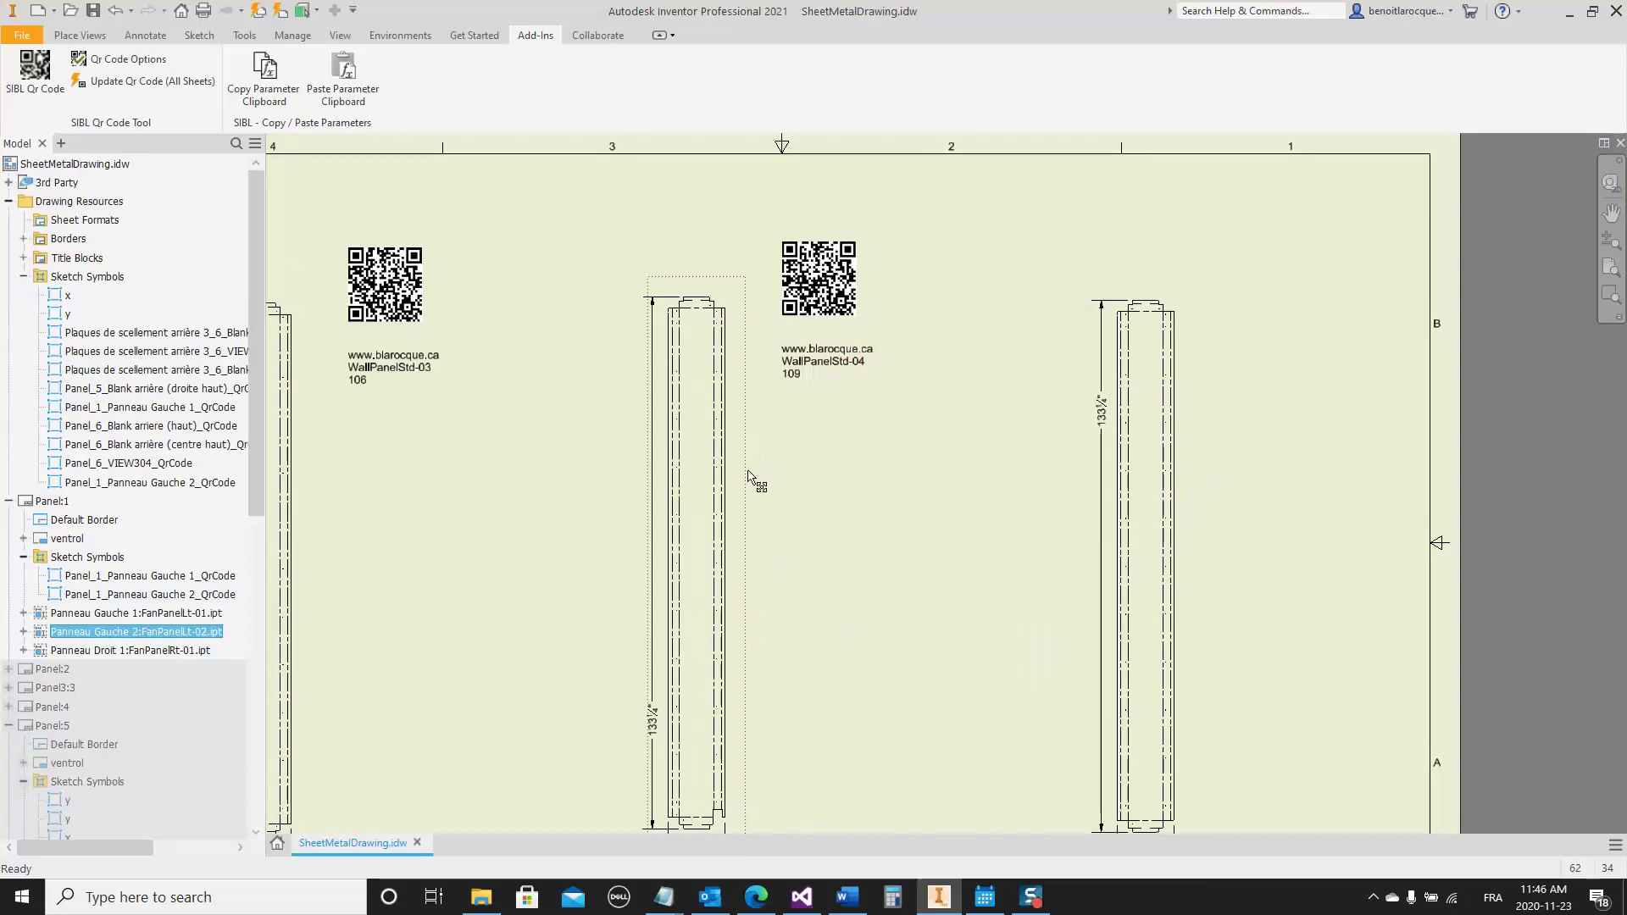
{"action": "left_click", "coordinate": [802, 458]}
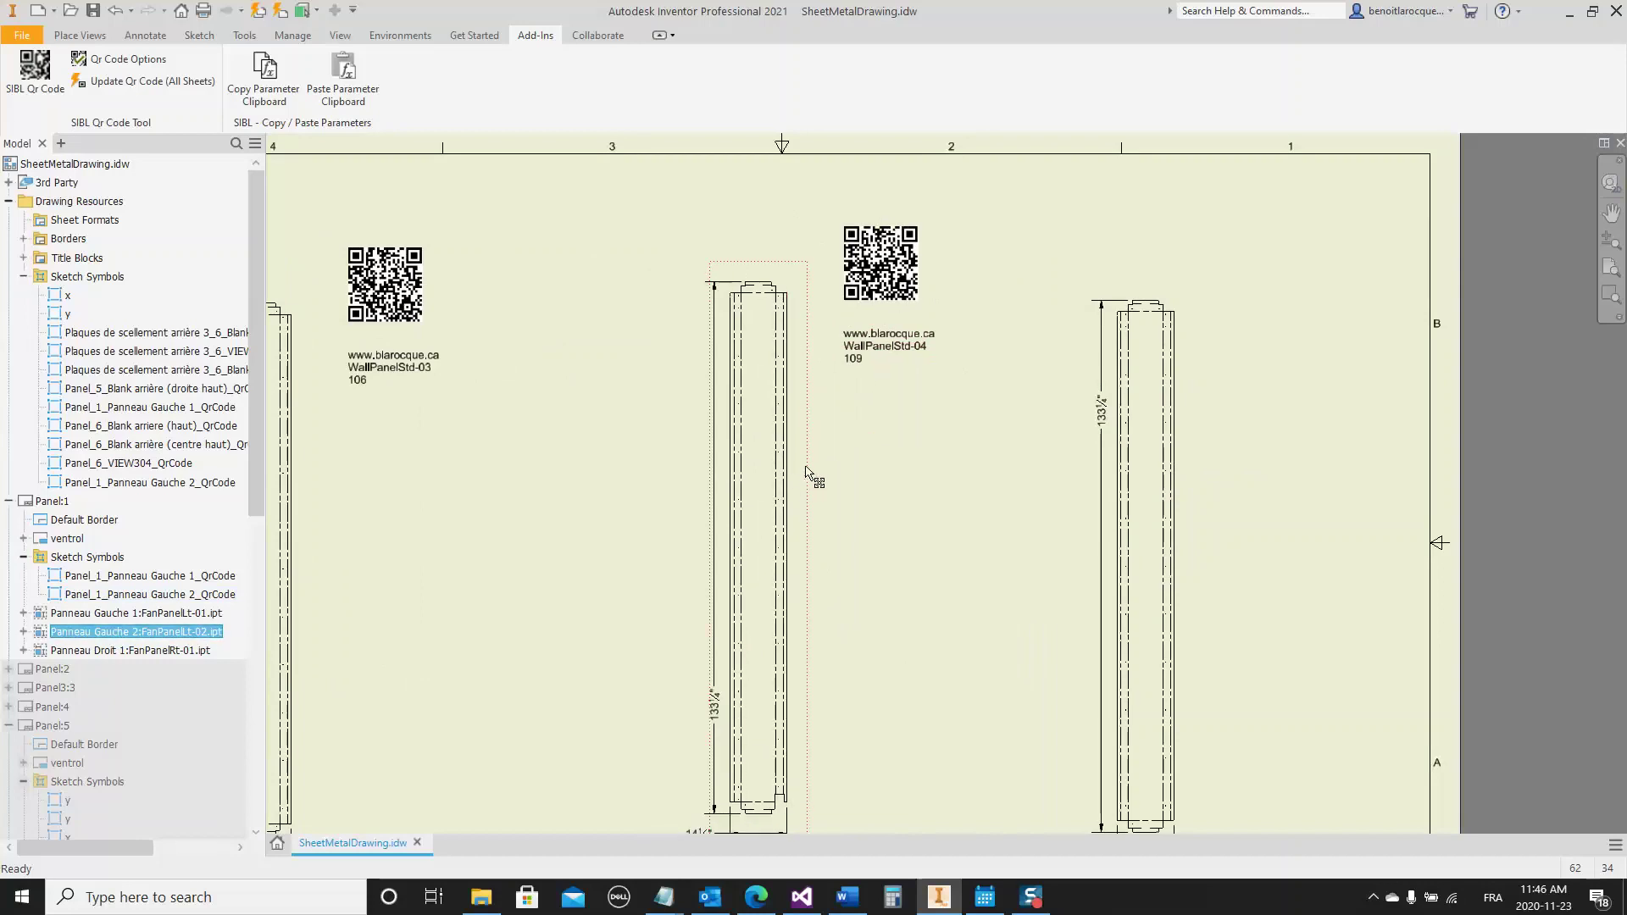
{"action": "key", "text": "Delete"}
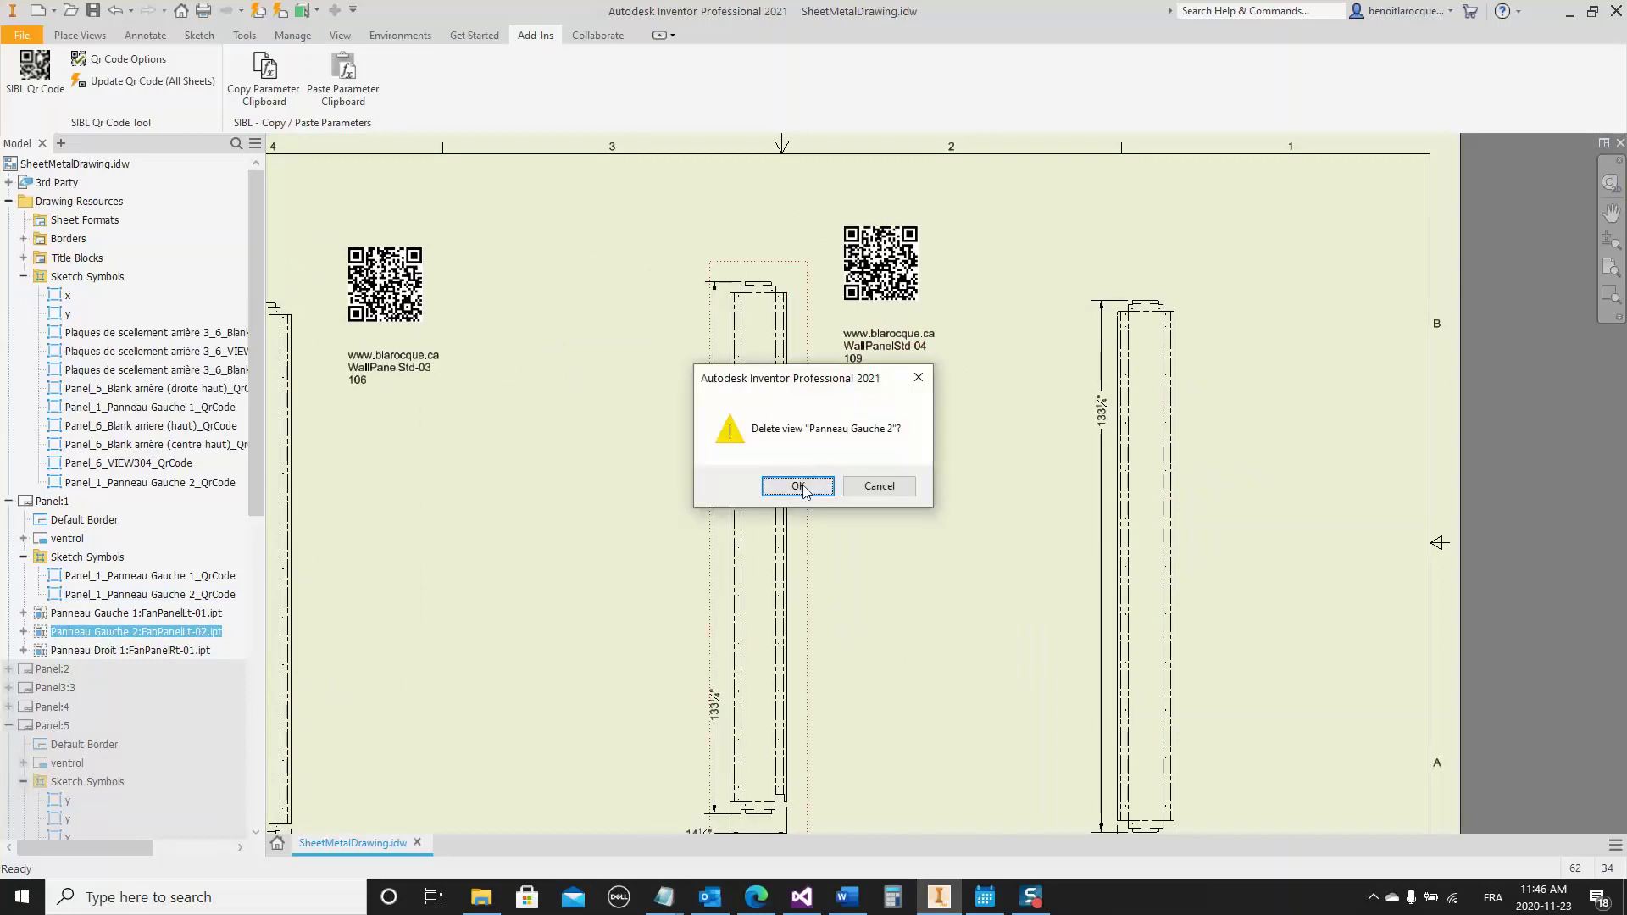
{"action": "left_click", "coordinate": [797, 487]}
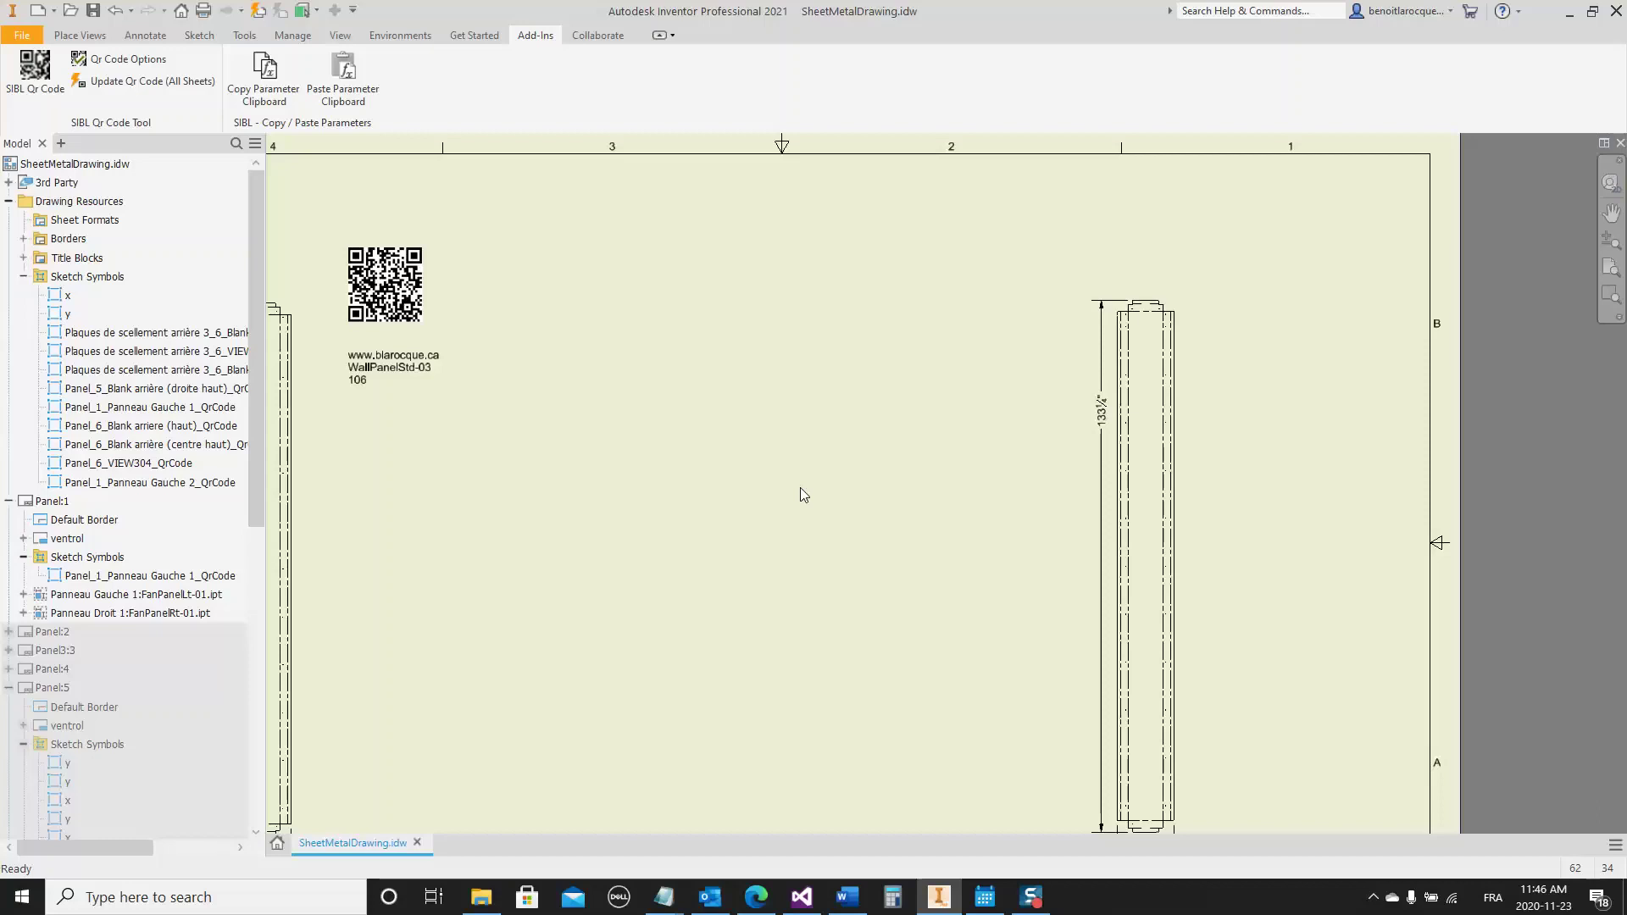